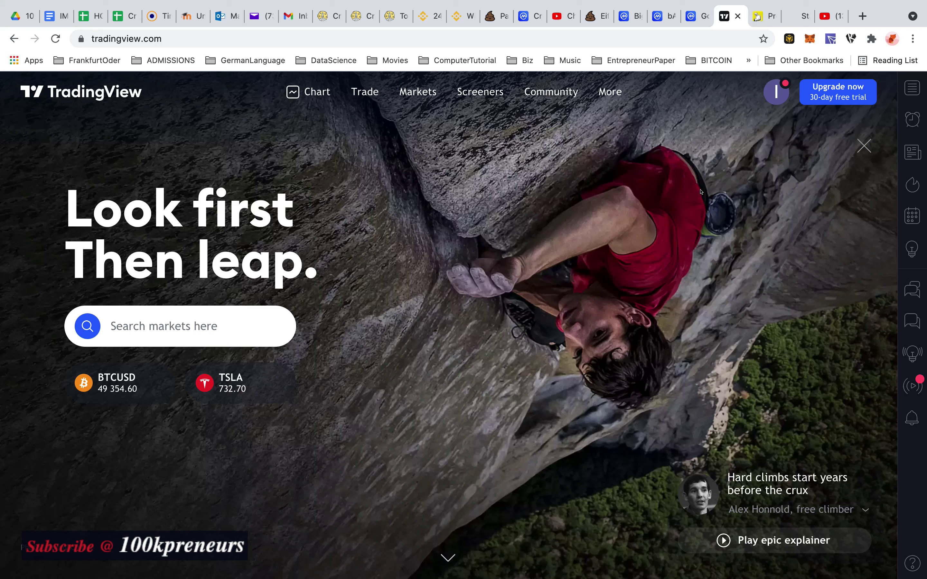
- Return from YouTube to TradingView and open the DASHUSDT chart page
click(828, 15)
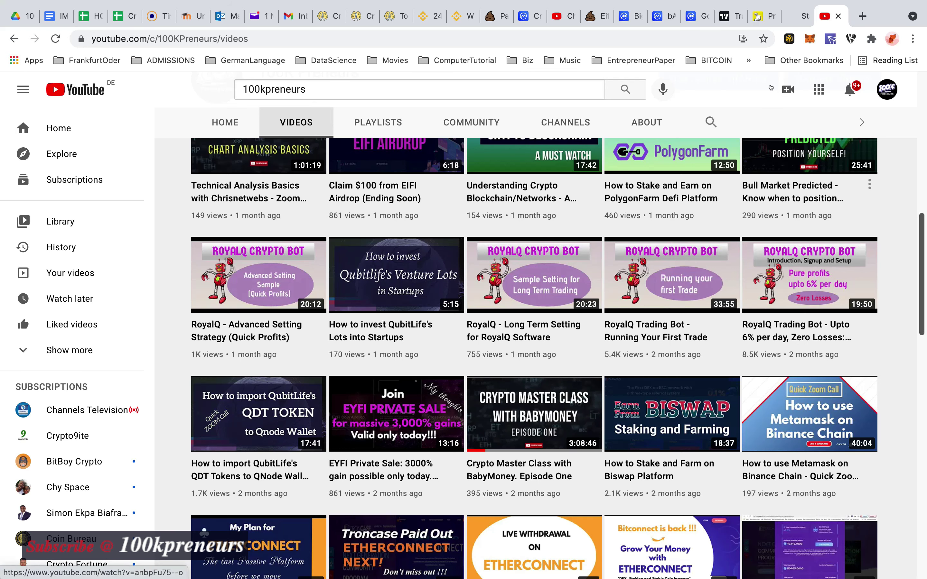
click(724, 16)
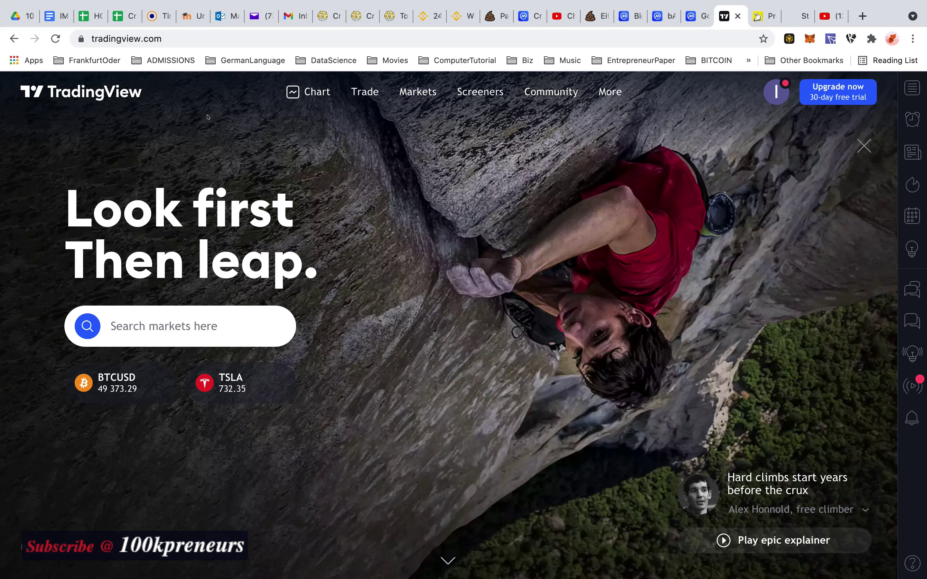
click(311, 93)
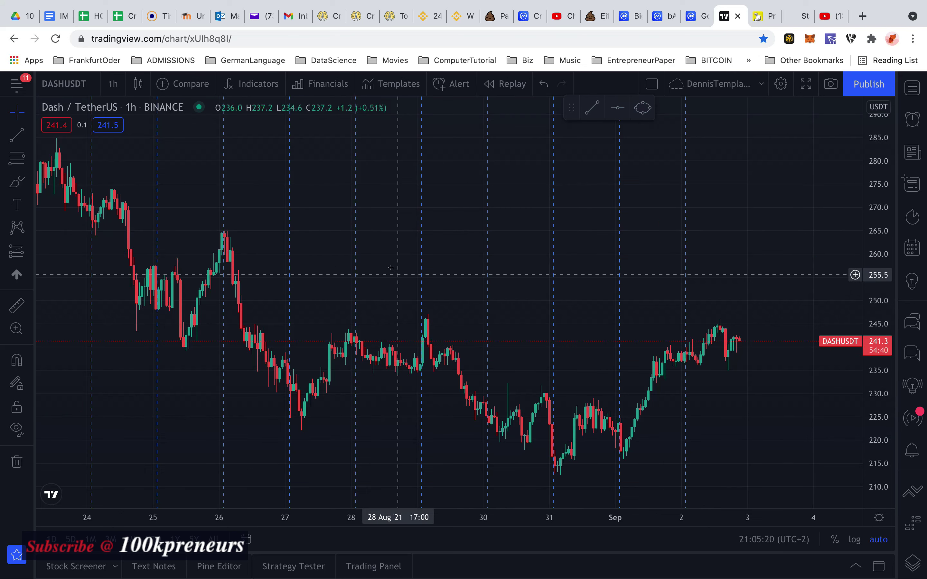
- Search indicators for 'stochas' and add Stochastic RSI beneath the DASHUSDT price candles
click(255, 88)
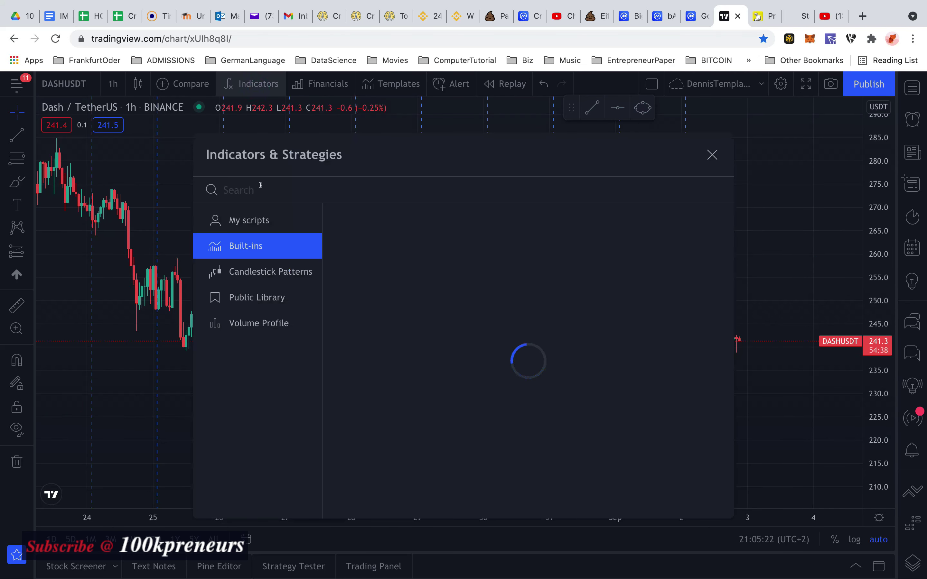
text(sto)
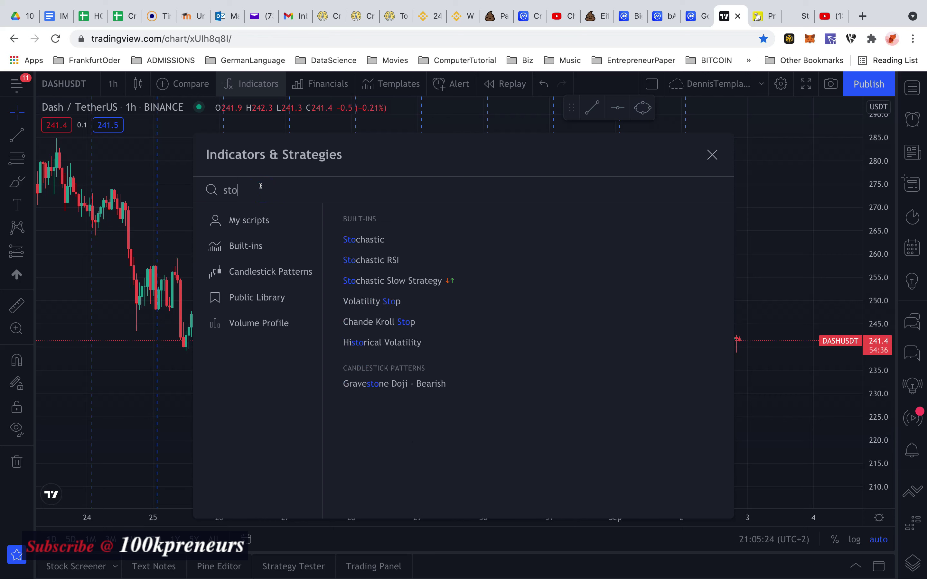
text(chas)
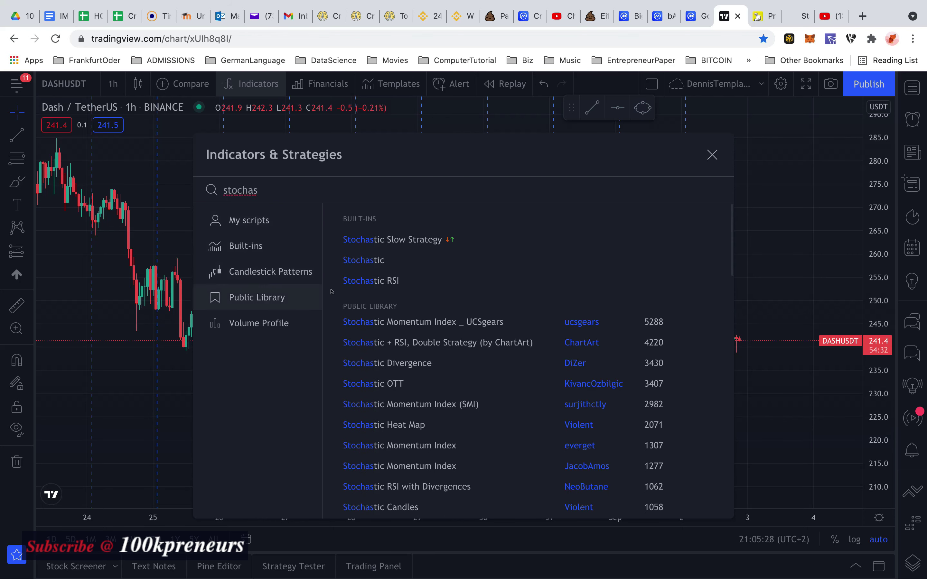
click(368, 281)
key(Escape)
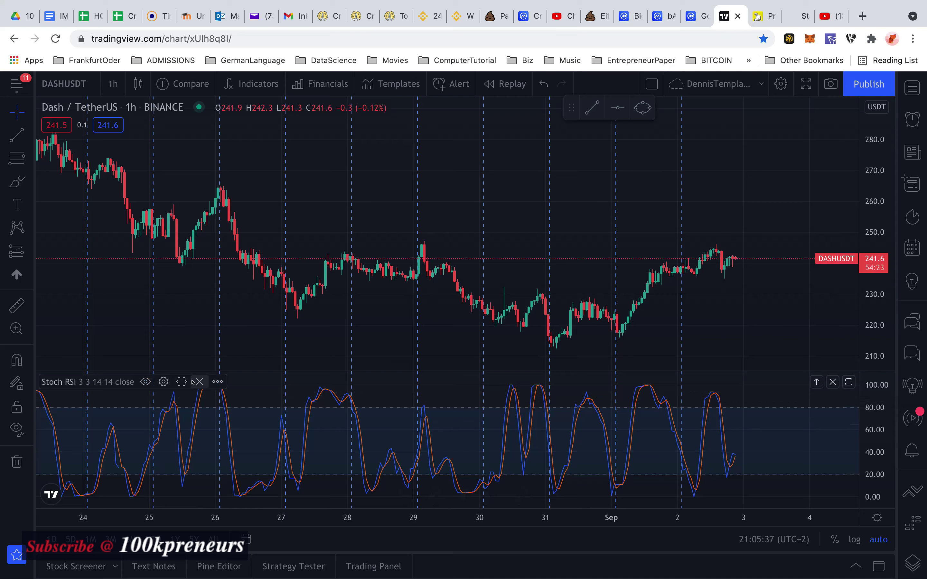
- Delete the existing Stoch RSI pane and apply the Oscillators indicator template
click(199, 382)
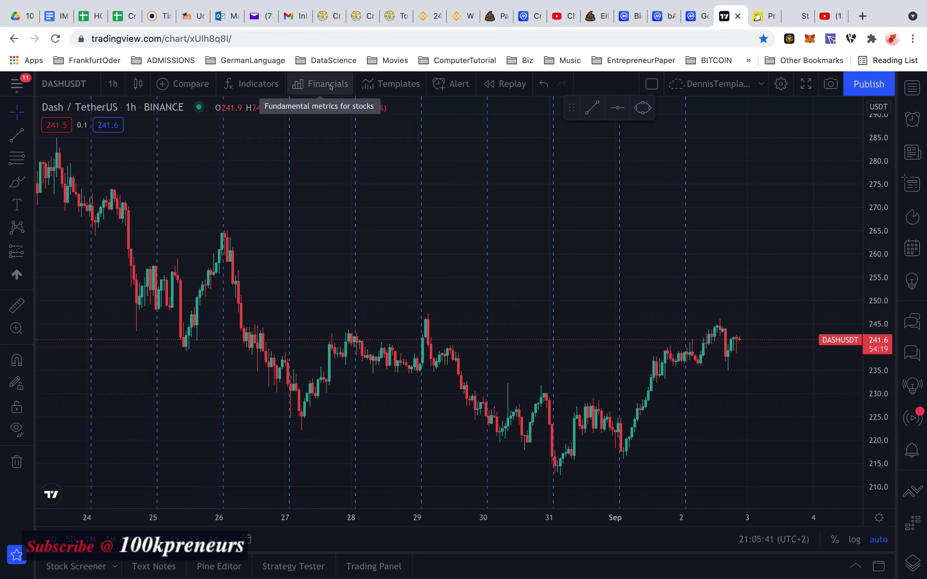
click(378, 86)
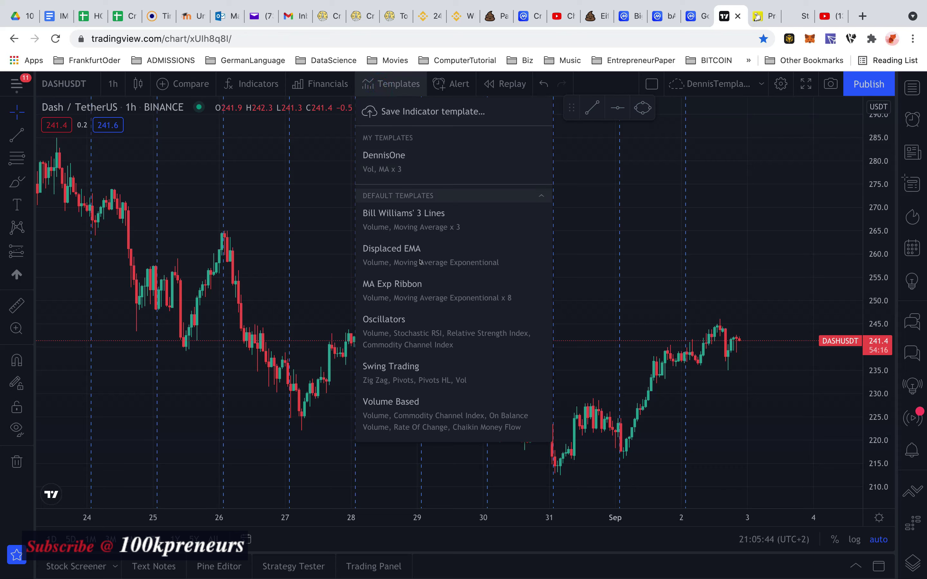
click(397, 331)
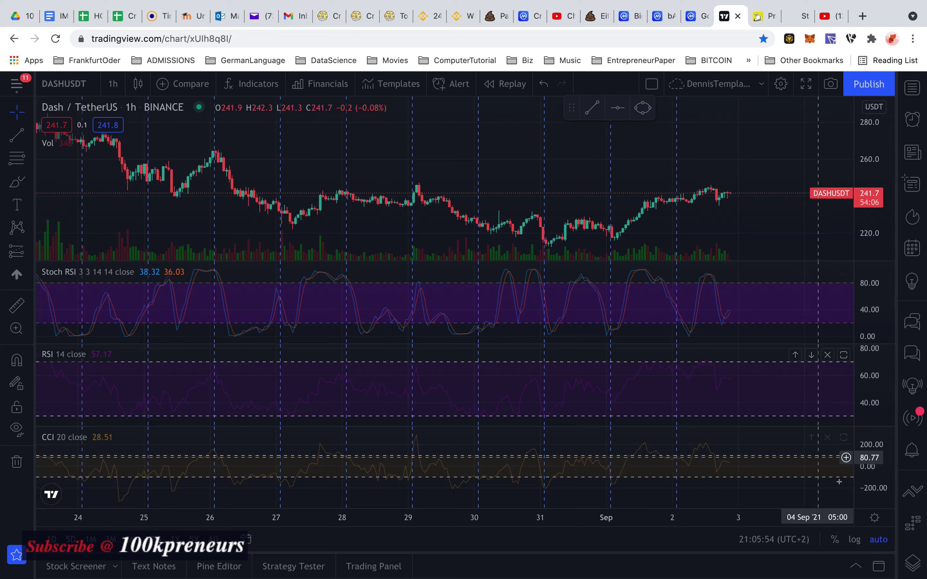
- Remove the template's CCI, RSI and Volume indicators, keeping only Stoch RSI
click(828, 436)
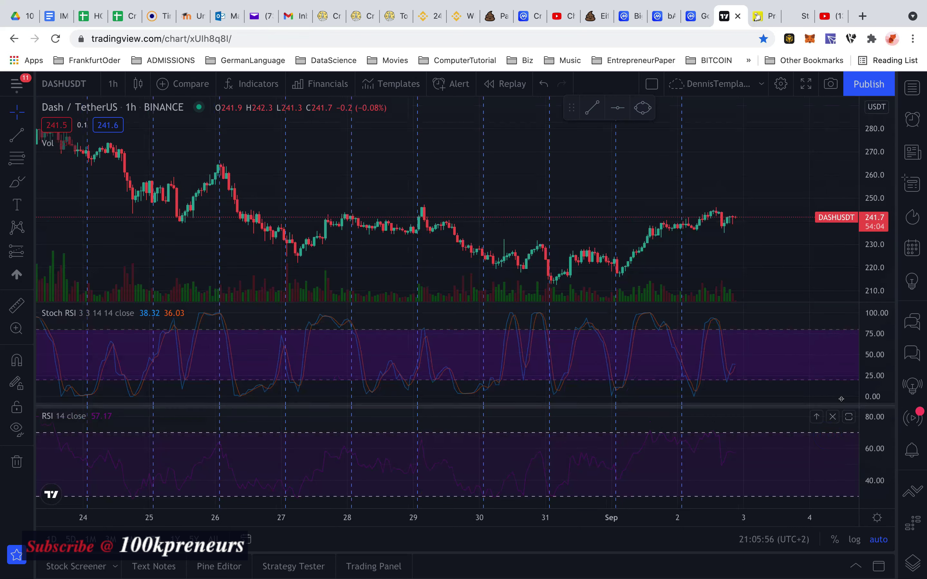
click(833, 417)
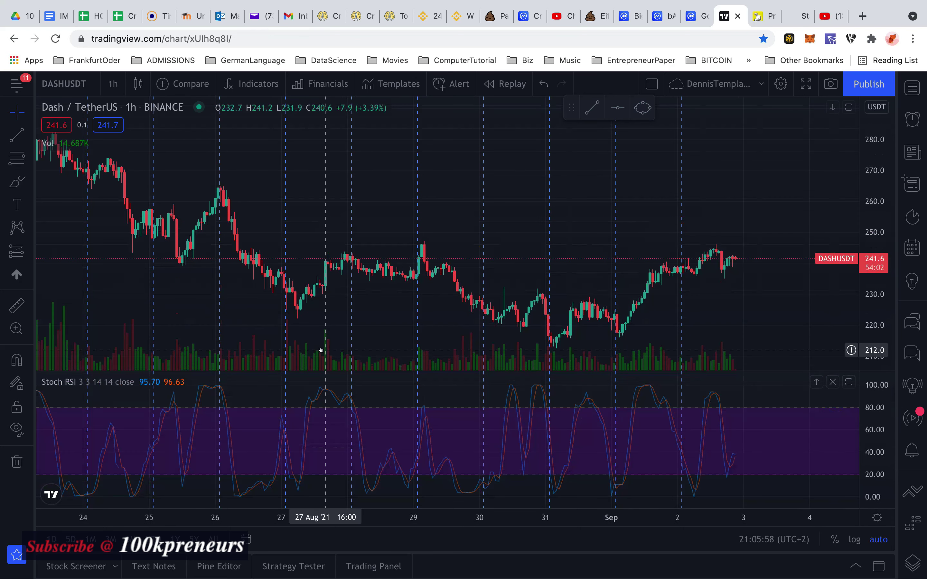
click(151, 361)
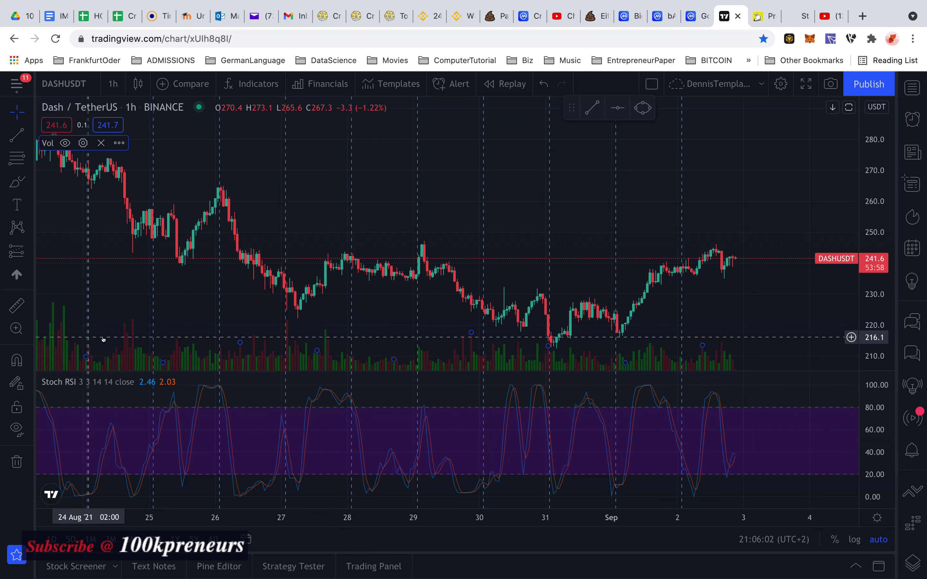
click(100, 142)
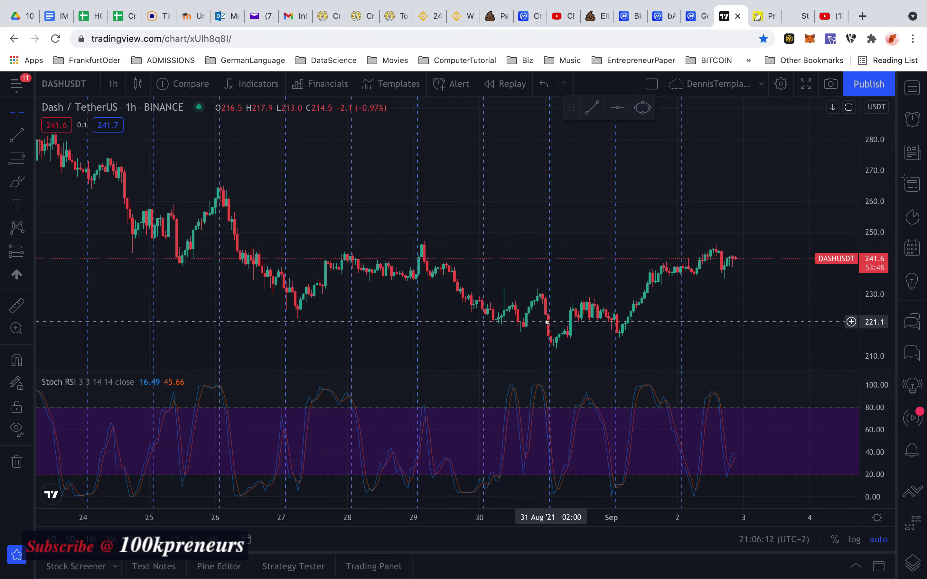
click(609, 7)
click(623, 47)
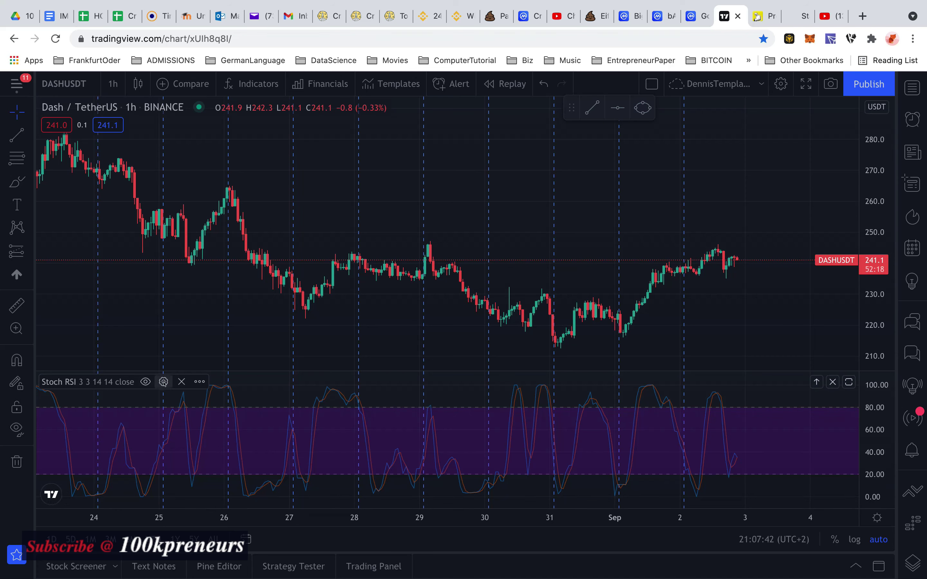
- In Stoch RSI settings, change the Upper Band to 100 and Lower Band to 0
click(163, 382)
click(530, 320)
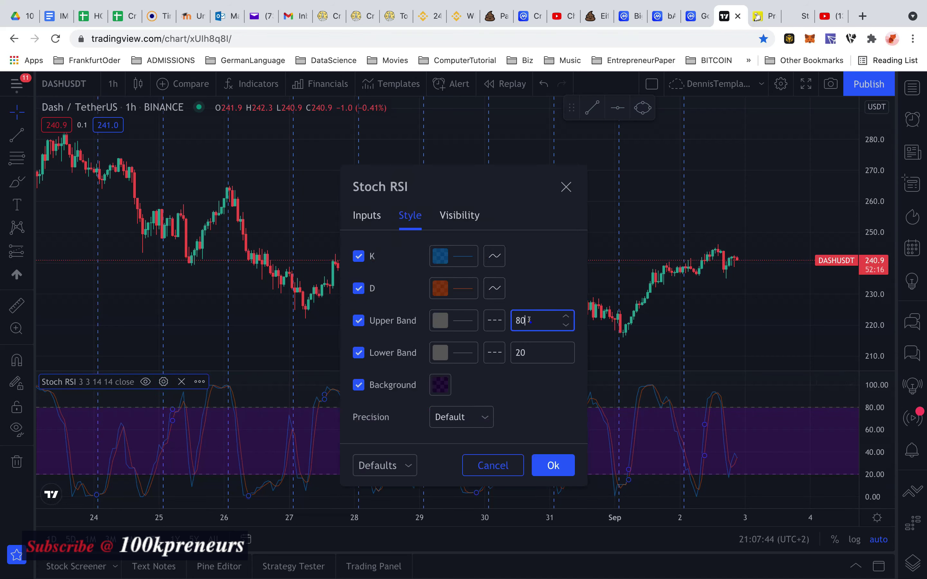
key(BackSpace)
key(BackSpace)
text(100)
click(538, 345)
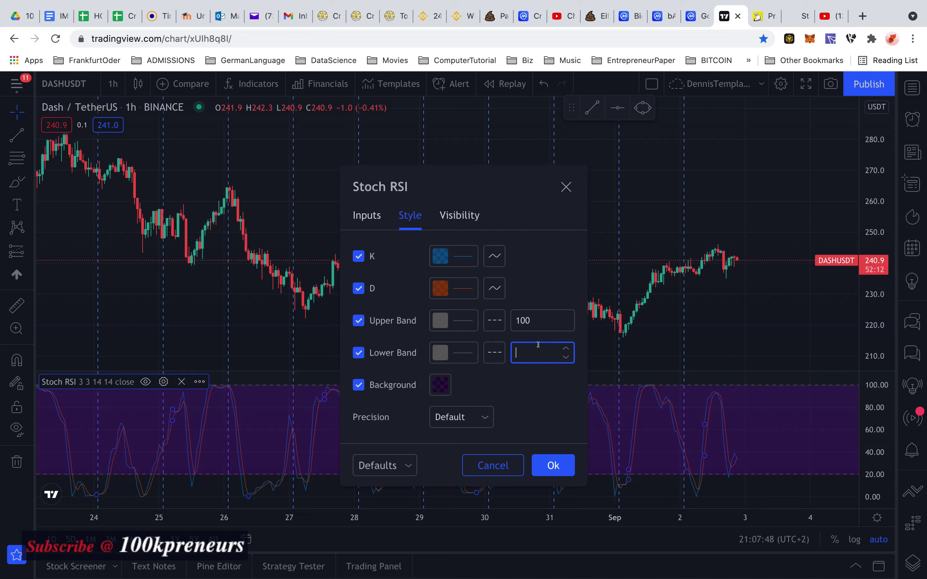
text(0)
- Make the Stoch RSI upper band a solid dark red line
click(439, 321)
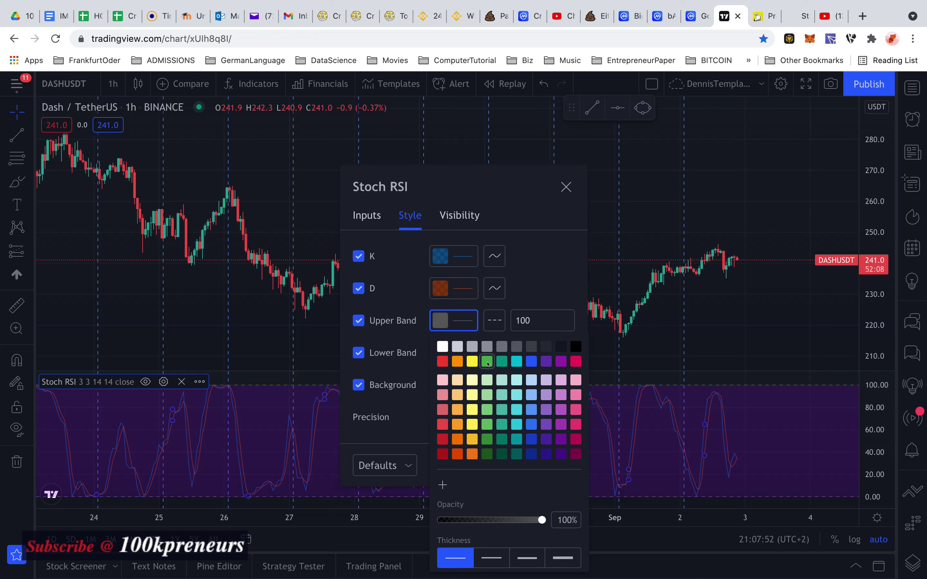
click(443, 455)
click(494, 320)
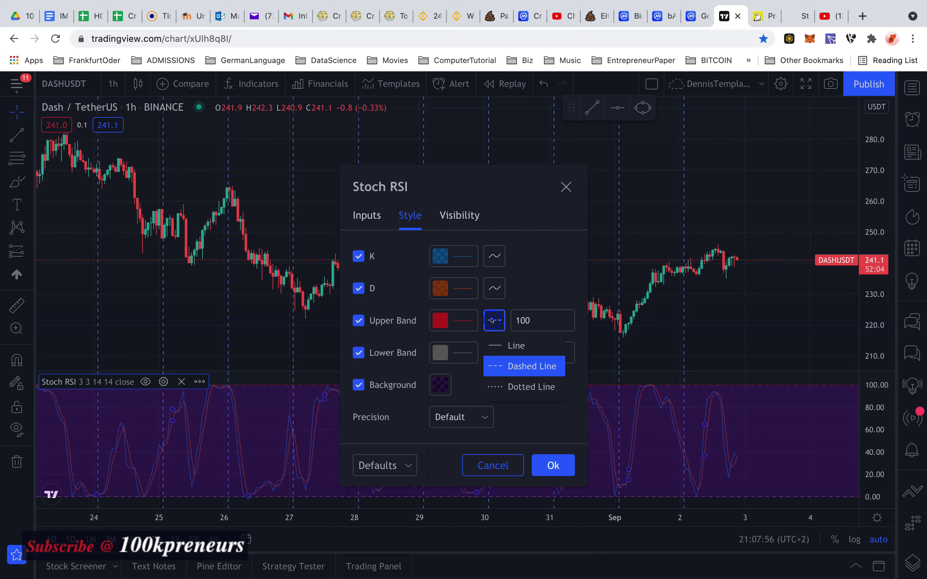
click(495, 347)
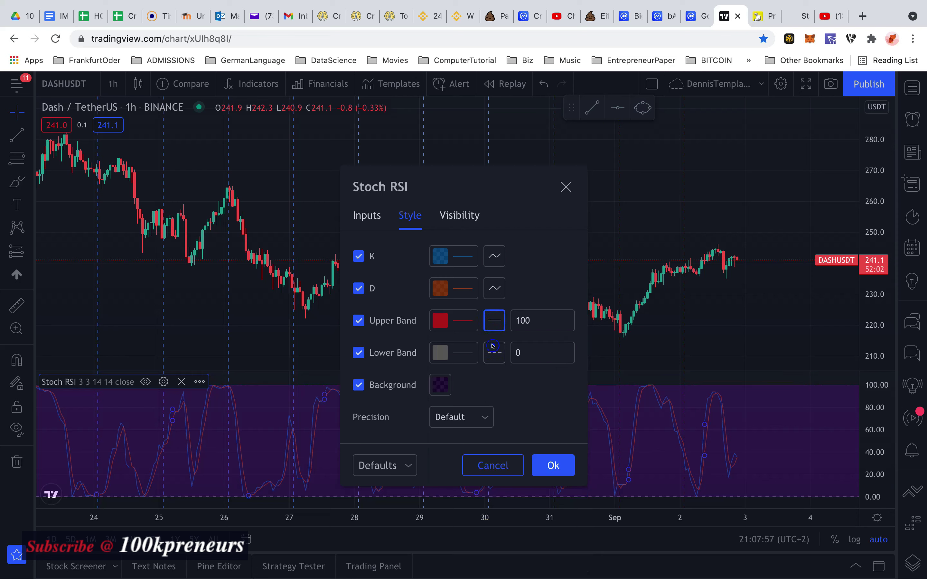
- Make the lower band a solid green line and apply the settings
click(439, 353)
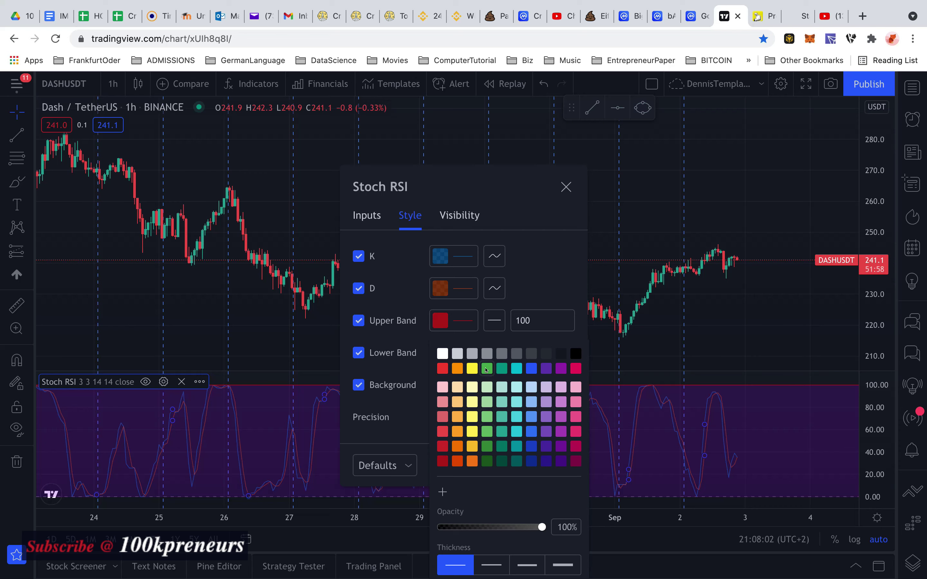
click(486, 368)
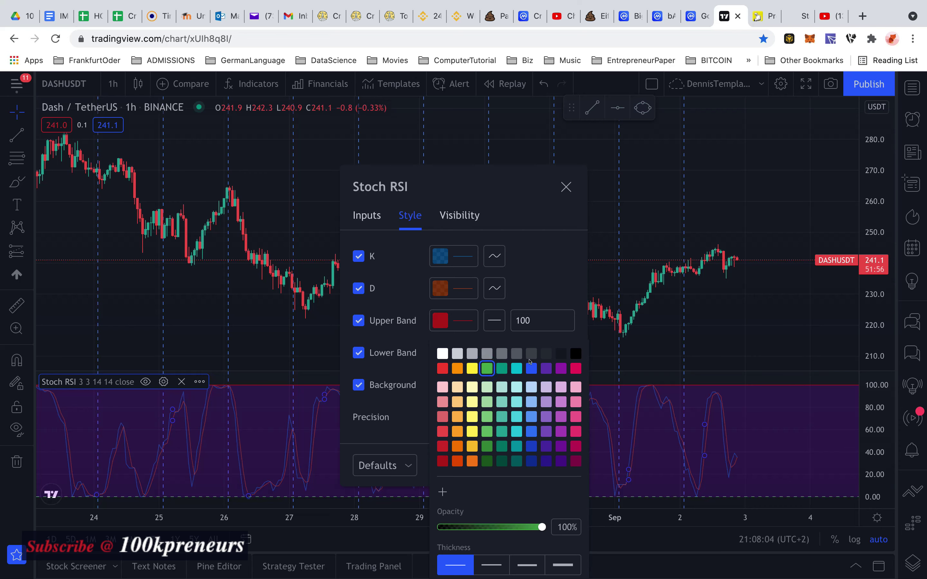
click(432, 351)
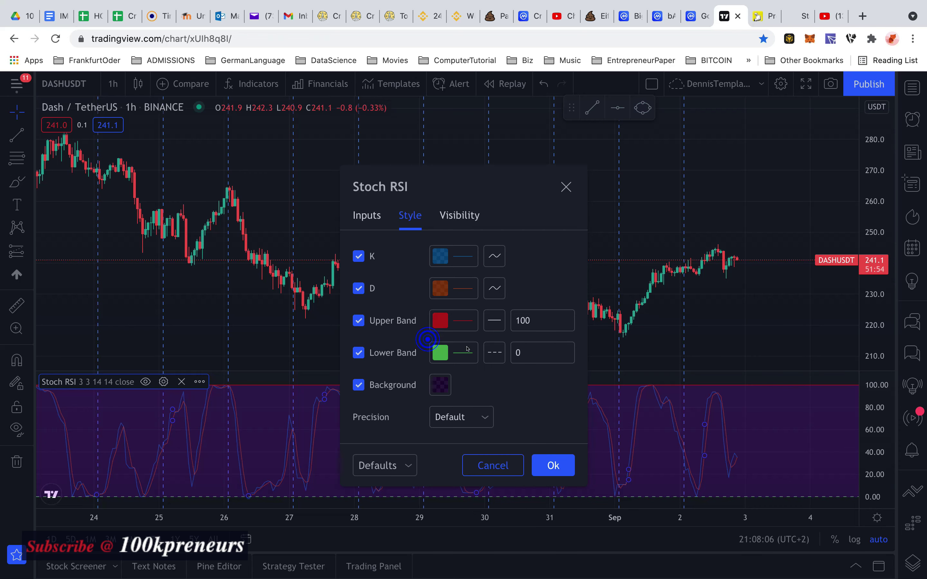
click(491, 354)
click(495, 376)
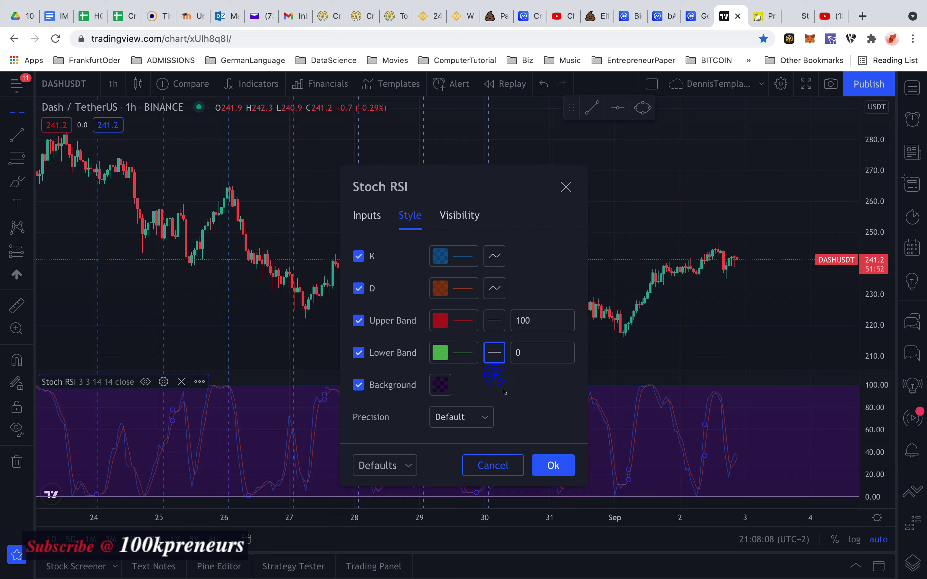
click(552, 467)
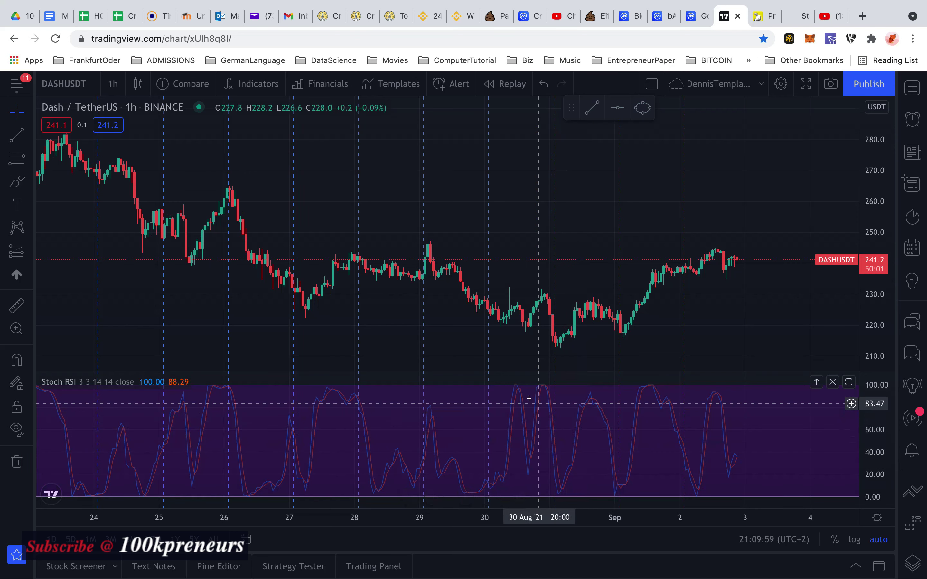
scroll(529, 398, down, 2)
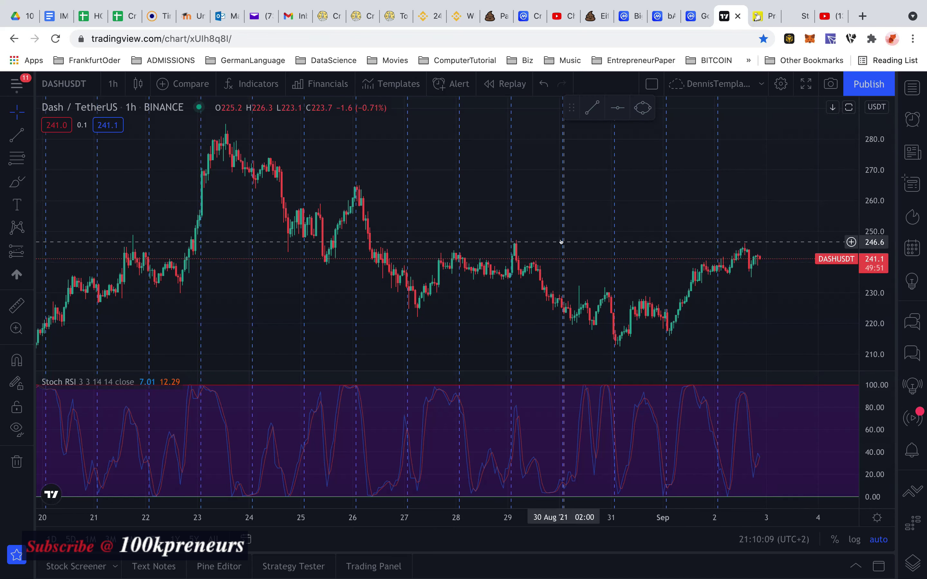
scroll(483, 355, up, 1)
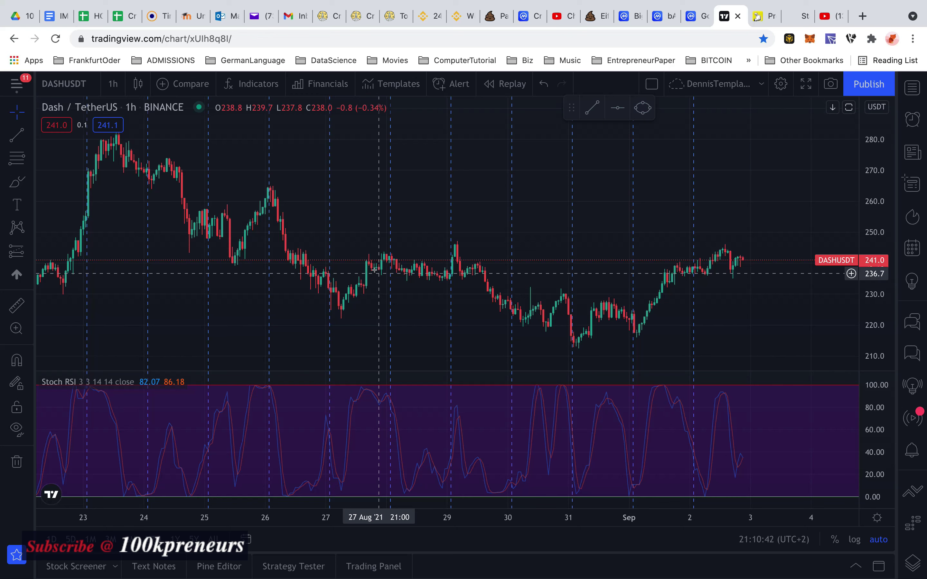
- Switch to the 100KPreneurs YouTube channel's Videos page and scroll through its tutorials
click(828, 16)
scroll(792, 302, down, 5)
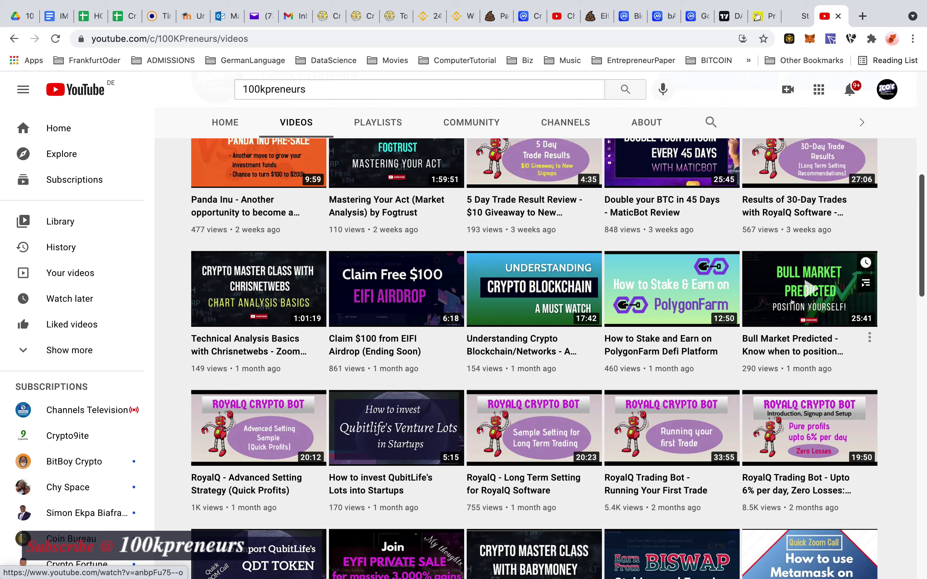